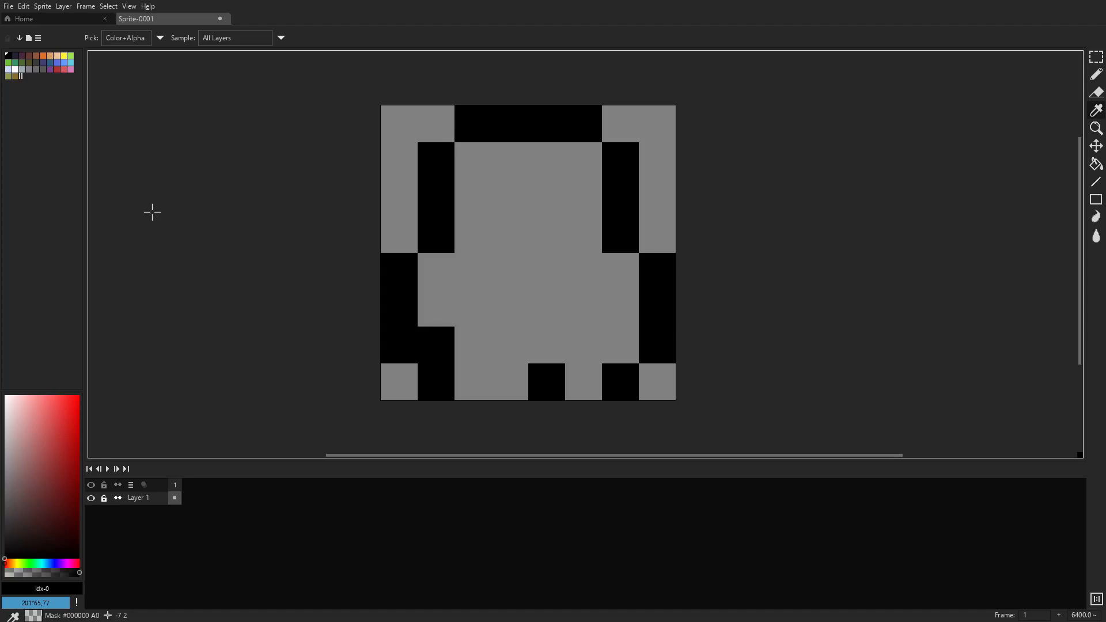
# Paint the pixel inside the outline's lower-left corner yellow, HSV 55°, 72, 100, with the Pencil tool.
pyautogui.click(64, 56)
pyautogui.press('b')
pyautogui.moveTo(468, 313); pyautogui.dragTo(471, 341)
pyautogui.hotkey('ctrl', 'z')
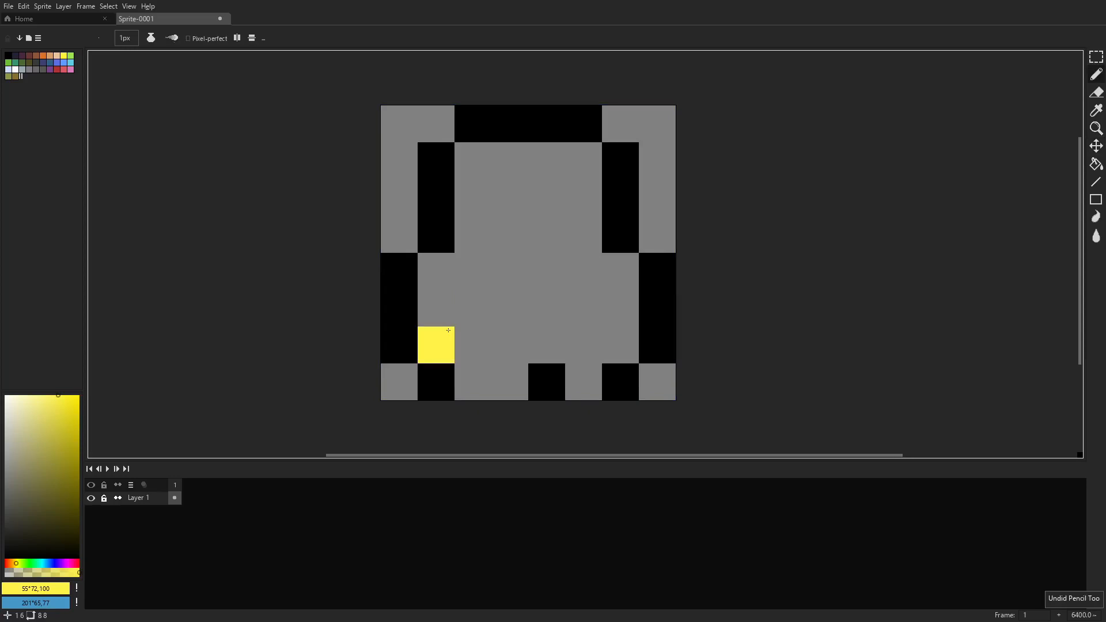
pyautogui.click(437, 314)
pyautogui.hotkey('ctrl', 'z')
pyautogui.click(427, 350)
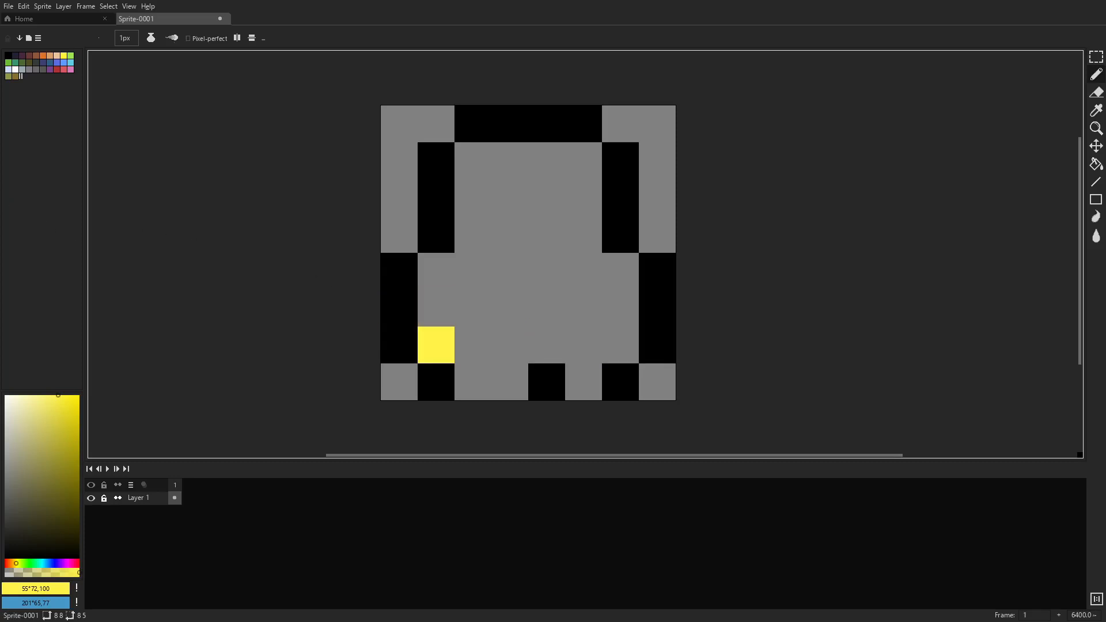
# Paint the three empty pixels between the black ones in the bottom row blue, HSV 206°, 72, 100, as legs.
pyautogui.click(47, 563)
pyautogui.click(510, 382)
pyautogui.click(473, 382)
pyautogui.click(584, 382)
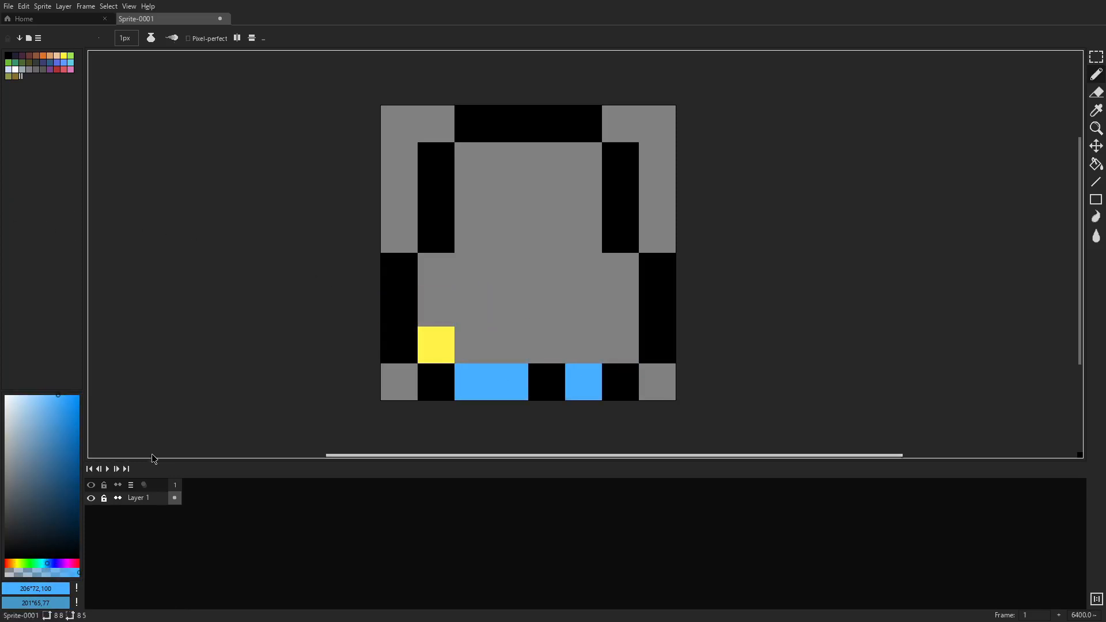
# Fill the torso area with off-white and extend the yellow arm one pixel upward using its own colour.
pyautogui.click(8, 404)
pyautogui.moveTo(476, 338)
pyautogui.mouseDown()
pyautogui.moveTo(568, 352)
pyautogui.moveTo(535, 309)
pyautogui.moveTo(452, 289)
pyautogui.moveTo(442, 312)
pyautogui.mouseUp()
pyautogui.press('i')
pyautogui.click(438, 333)
pyautogui.press('b')
pyautogui.click(437, 309)
# Try a darker, light blue-grey fill on the torso.
pyautogui.press('i')
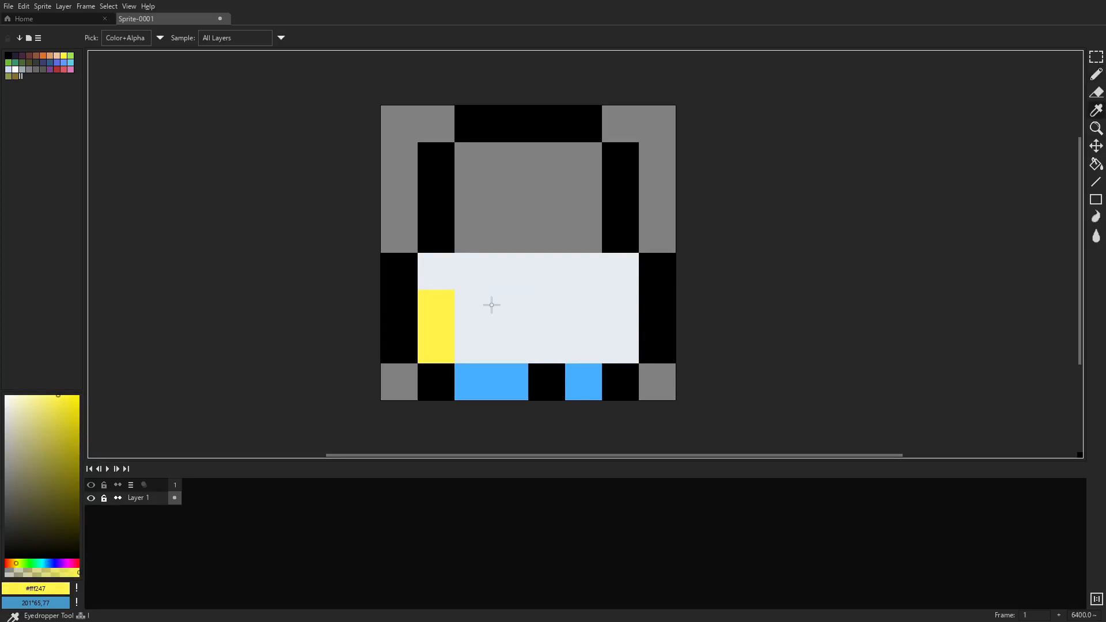
pyautogui.click(491, 306)
pyautogui.click(5, 396)
pyautogui.press('g')
pyautogui.click(599, 300)
pyautogui.scroll(-4, 609, 298)
pyautogui.scroll(4, 606, 298)
pyautogui.hotkey('ctrl', 'z')
pyautogui.click(14, 409)
pyautogui.click(517, 317)
# Refill the arm with a softer, less saturated yellow, #f5e463.
pyautogui.press('i')
pyautogui.click(441, 338)
pyautogui.click(51, 415)
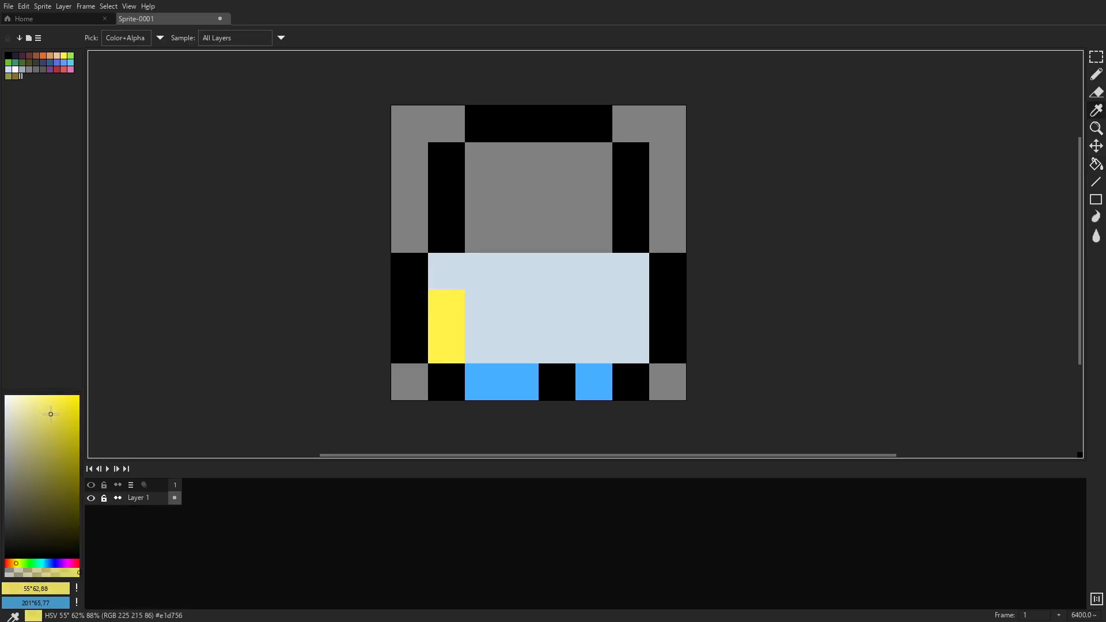
pyautogui.press('g')
pyautogui.click(454, 307)
pyautogui.click(41, 403)
pyautogui.click(452, 329)
pyautogui.click(49, 402)
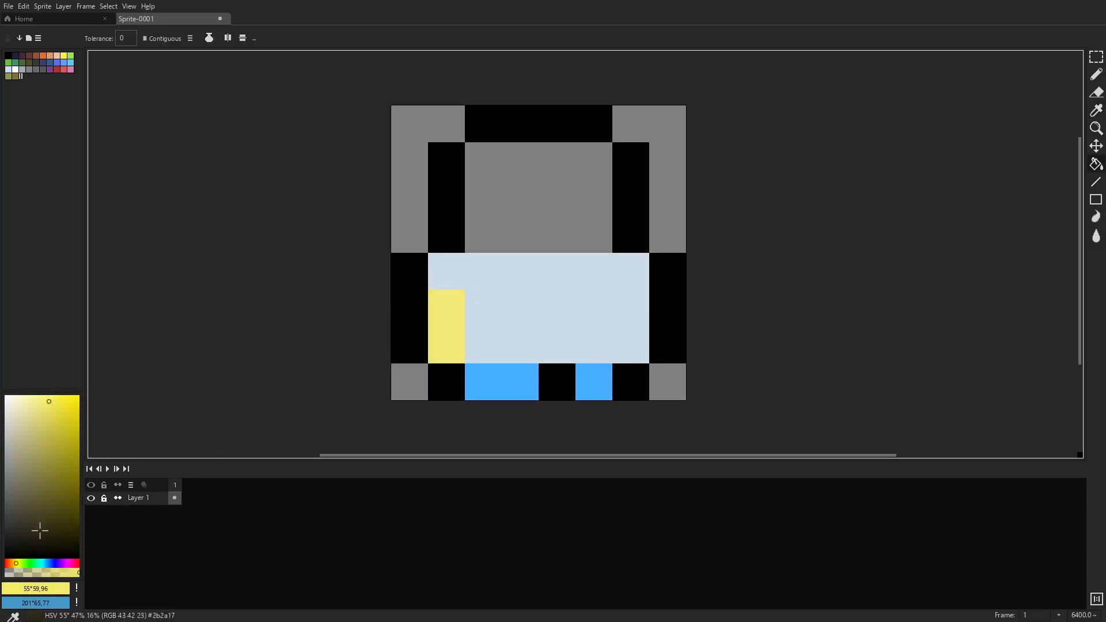
pyautogui.click(450, 323)
# Try filling the torso with a neutral light grey with zero saturation.
pyautogui.press('i')
pyautogui.click(530, 285)
pyautogui.click(5, 411)
pyautogui.press('g')
pyautogui.click(531, 299)
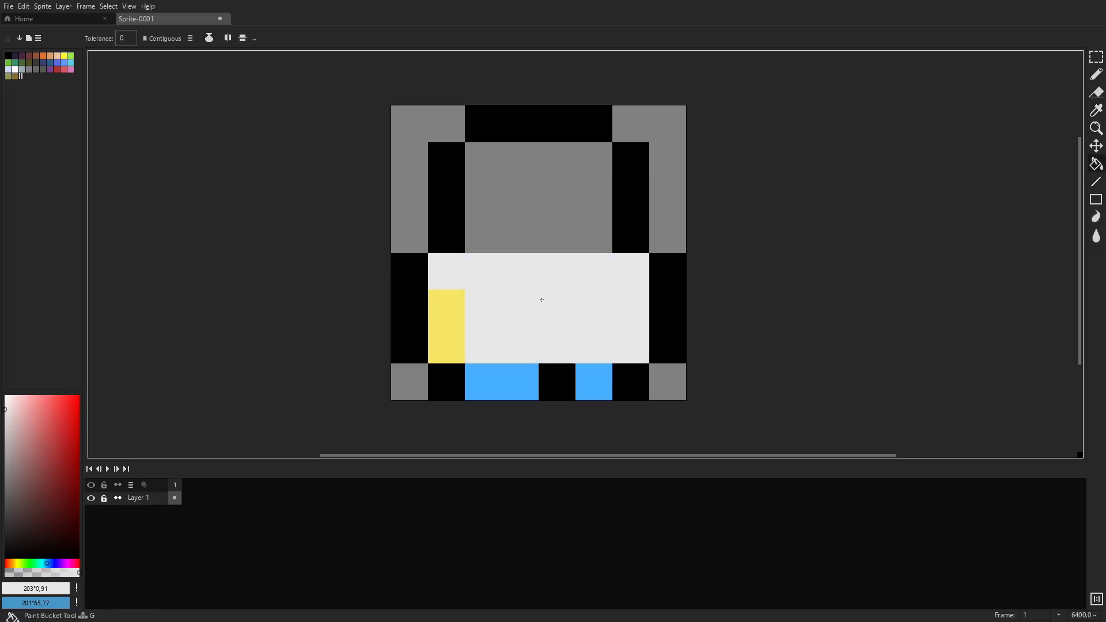
pyautogui.click(5, 420)
pyautogui.click(498, 299)
pyautogui.click(5, 411)
pyautogui.click(539, 301)
# Try a dark olive pixel, HSV 53°, 22, 30, on the torso and undo it.
pyautogui.keyDown('alt'); pyautogui.click(449, 338); pyautogui.keyUp('alt')
pyautogui.press('v')
pyautogui.click(21, 508)
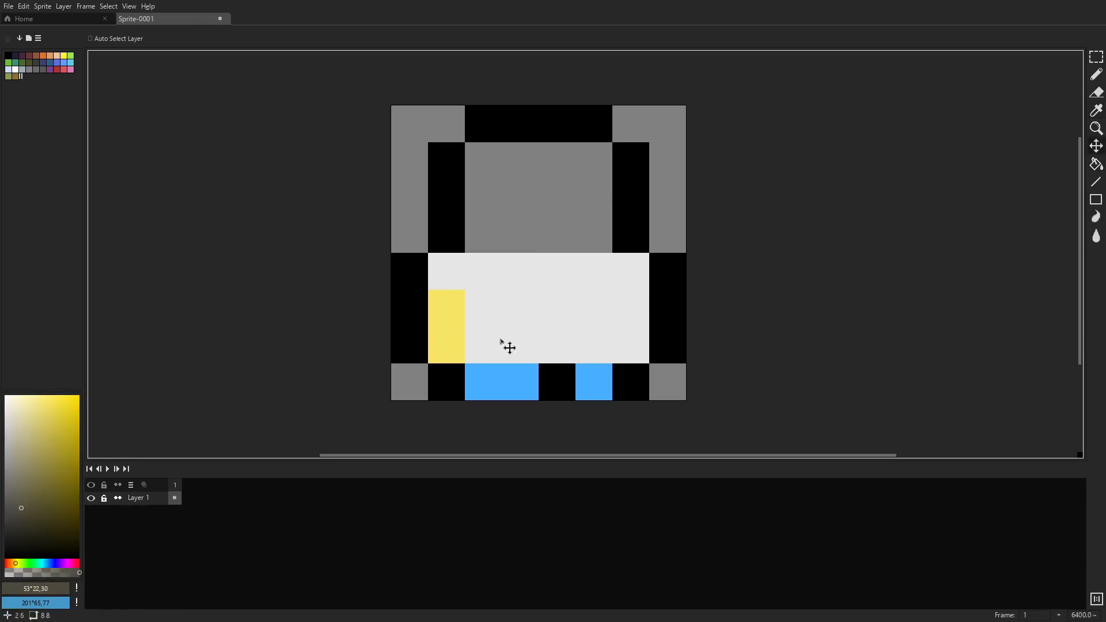
pyautogui.press('b')
pyautogui.moveTo(482, 346); pyautogui.dragTo(485, 314)
pyautogui.scroll(-6, 533, 267)
pyautogui.scroll(6, 533, 270)
pyautogui.hotkey('ctrl', 'z')
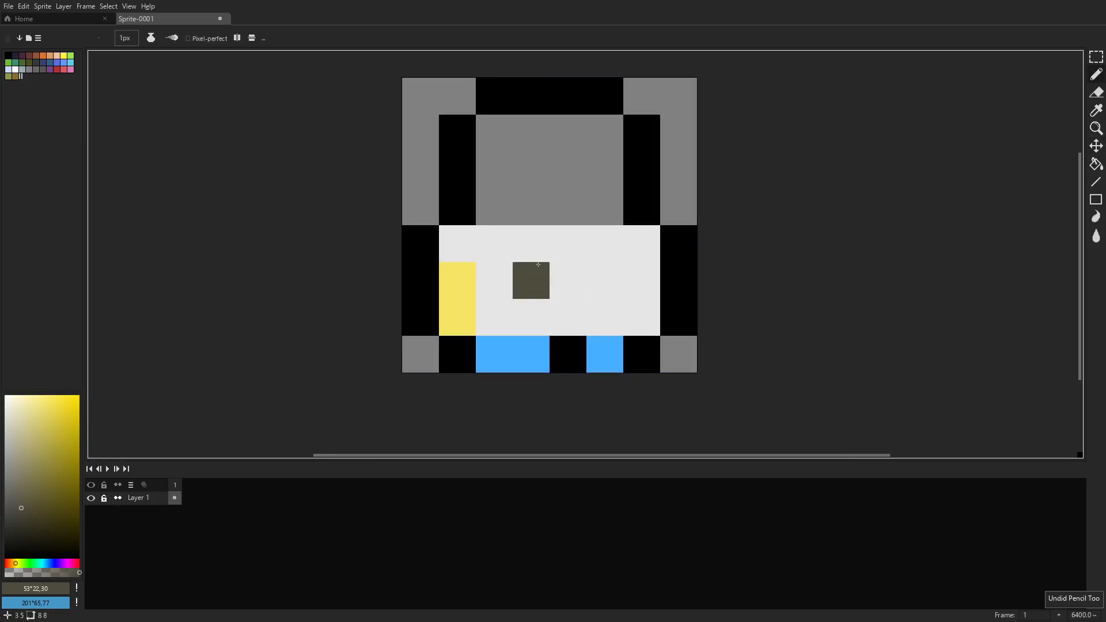
# Shift the torso colour to a cool tint and fill the torso with HSV 189°, 9, 84.
pyautogui.press('i')
pyautogui.click(456, 295)
pyautogui.click(518, 286)
pyautogui.click(10, 423)
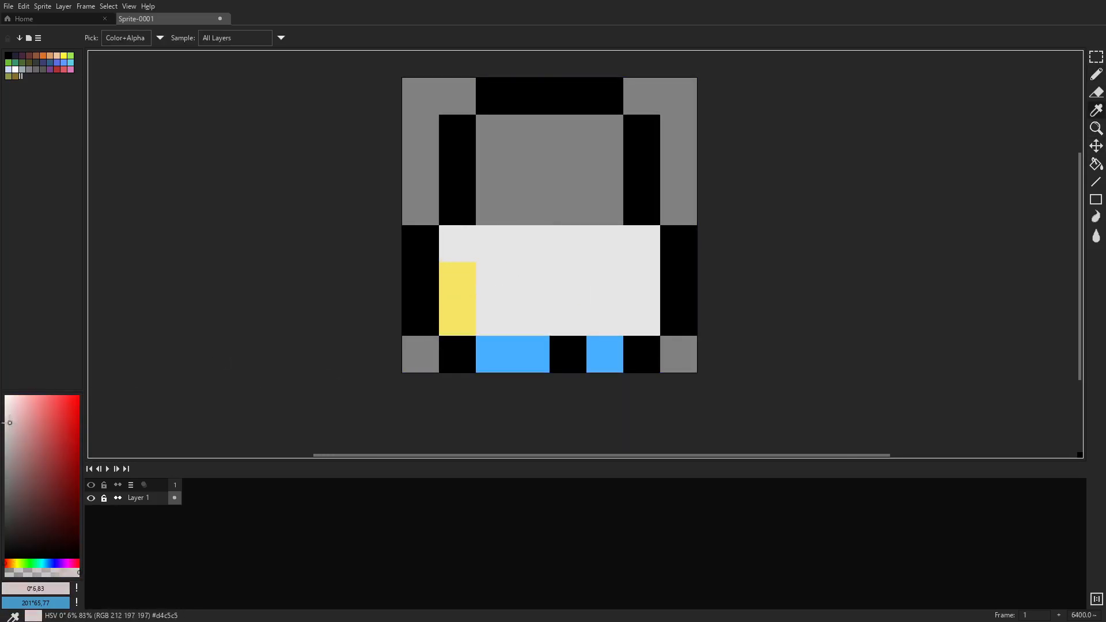
pyautogui.click(43, 563)
pyautogui.click(11, 421)
pyautogui.press('g')
pyautogui.click(608, 286)
pyautogui.scroll(-2, 607, 285)
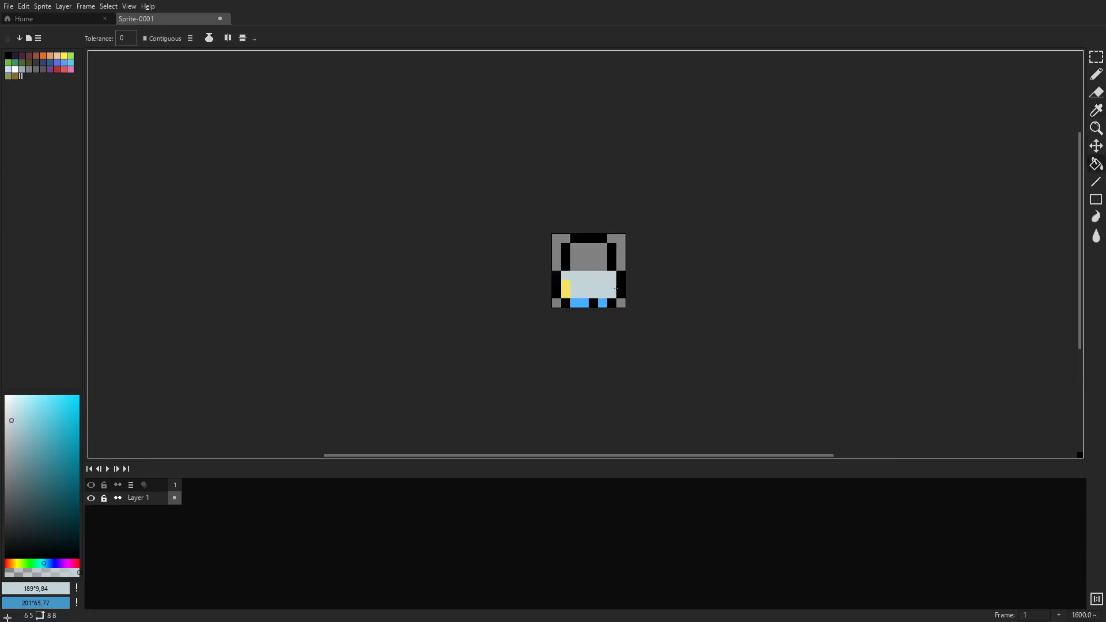
pyautogui.scroll(2, 608, 286)
pyautogui.click(657, 257)
pyautogui.scroll(-1, 656, 257)
# Lighten the torso fill to a near-white tint, HSV 189°, 3, 93.
pyautogui.click(15, 69)
pyautogui.click(9, 405)
pyautogui.click(637, 252)
pyautogui.click(7, 405)
pyautogui.click(637, 252)
pyautogui.scroll(1, 596, 293)
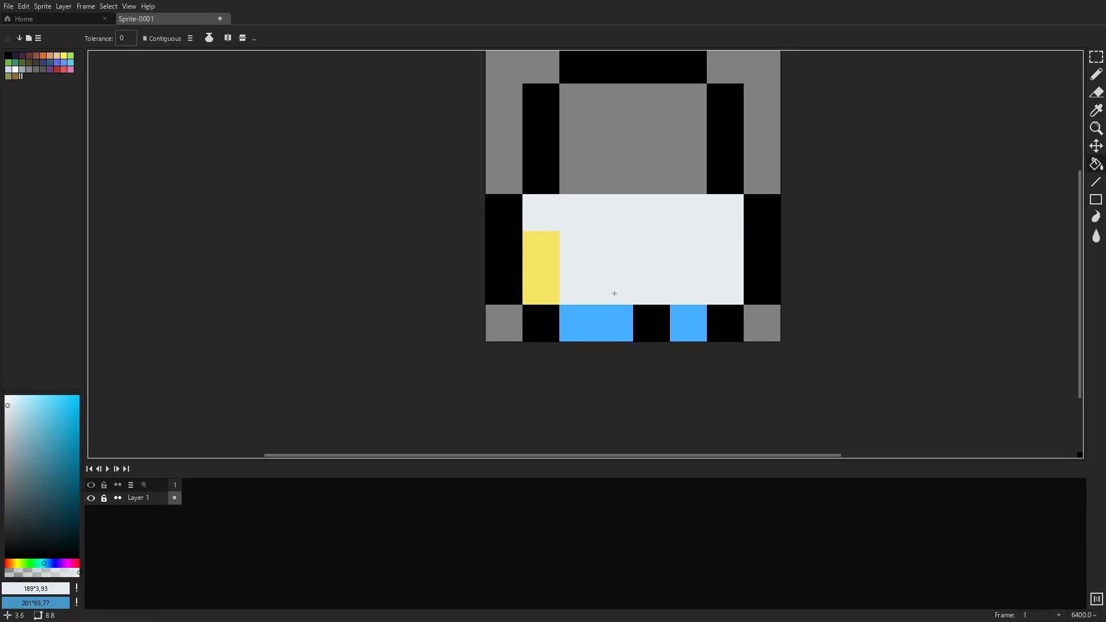
# Sample the arm's yellow, #f5e463, and fill the empty head area with it.
pyautogui.press('i')
pyautogui.moveTo(634, 293); pyautogui.dragTo(489, 335)
pyautogui.click(400, 311)
pyautogui.moveTo(400, 311); pyautogui.dragTo(438, 296)
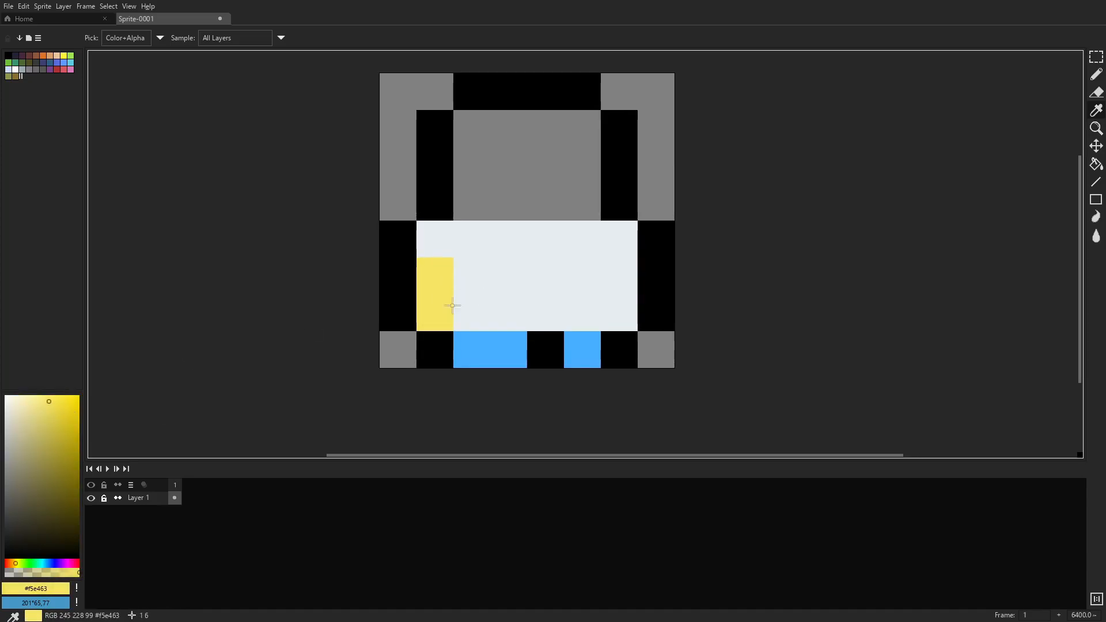
pyautogui.press('b')
pyautogui.scroll(-6, 662, 288)
pyautogui.scroll(6, 661, 288)
pyautogui.press('g')
pyautogui.click(556, 206)
# Paint a stepped five-pixel face patch in tan, HSV 39°, 31, 79, on the lower right part of the head.
pyautogui.click(13, 563)
pyautogui.click(23, 429)
pyautogui.click(27, 429)
pyautogui.press('b')
pyautogui.moveTo(591, 247)
pyautogui.mouseDown()
pyautogui.moveTo(591, 211)
pyautogui.moveTo(518, 248)
pyautogui.mouseUp()
pyautogui.scroll(-3, 681, 230)
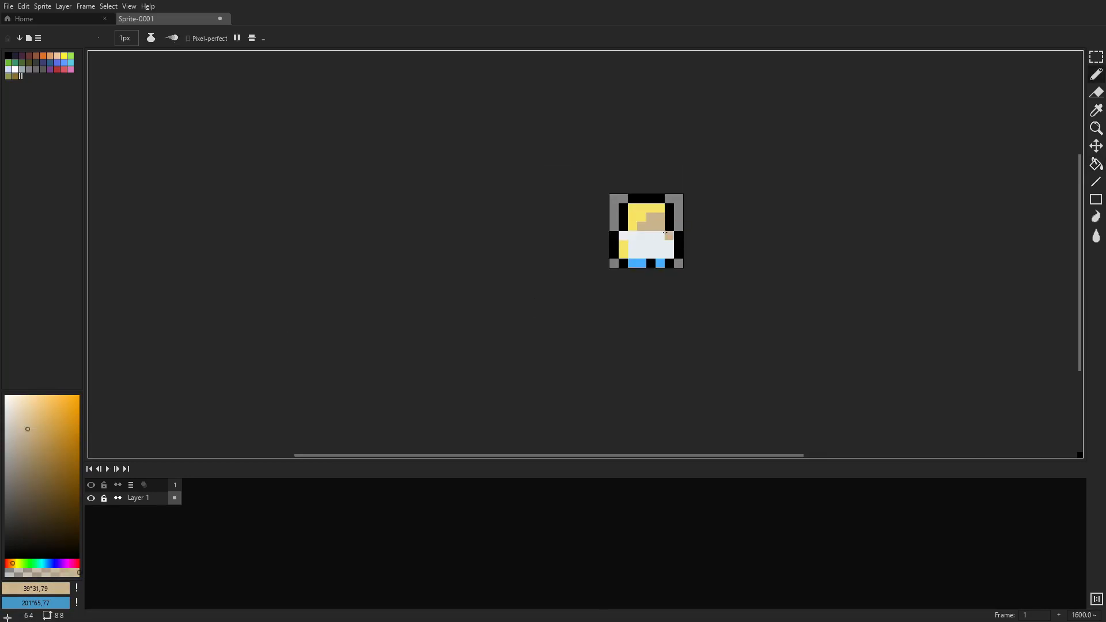
pyautogui.scroll(4, 681, 230)
# Narrow the right shoulder by erasing the top pixel of the outer outline and painting the pixel inside it black.
pyautogui.press('i')
pyautogui.press('e')
pyautogui.click(717, 242)
pyautogui.press('b')
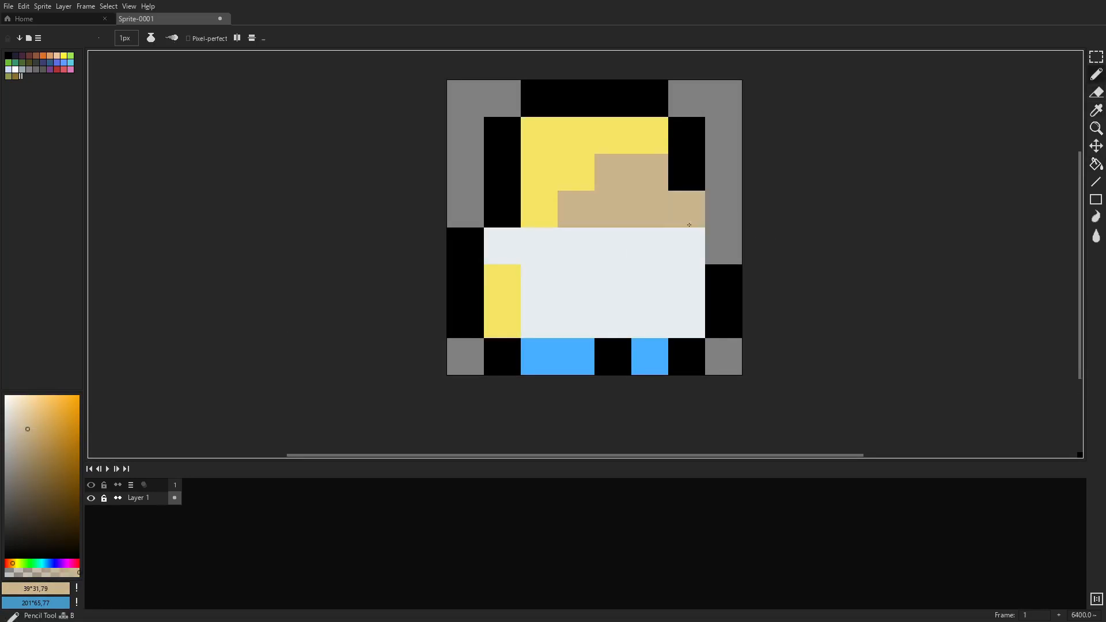
pyautogui.press('i')
pyautogui.click(689, 223)
pyautogui.press('b')
pyautogui.click(687, 244)
pyautogui.scroll(-4, 740, 225)
pyautogui.scroll(4, 740, 237)
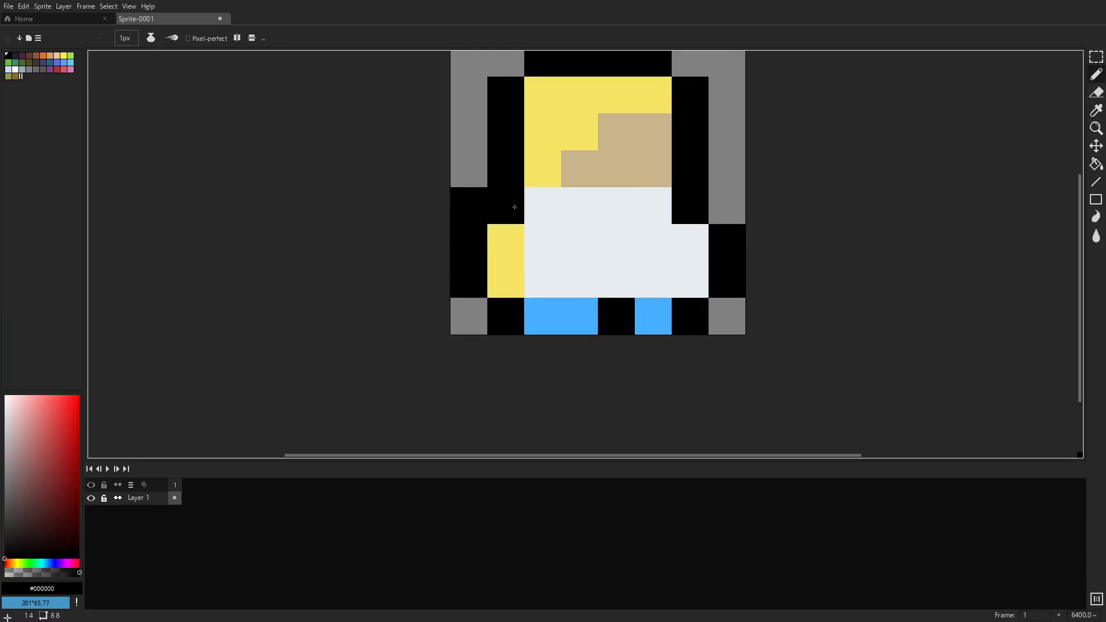
# Paint the face patch's upper row and its leftmost lower pixel in the hair yellow, #f5e463.
pyautogui.scroll(-6, 743, 253)
pyautogui.scroll(6, 871, 223)
pyautogui.press('i')
pyautogui.click(654, 170)
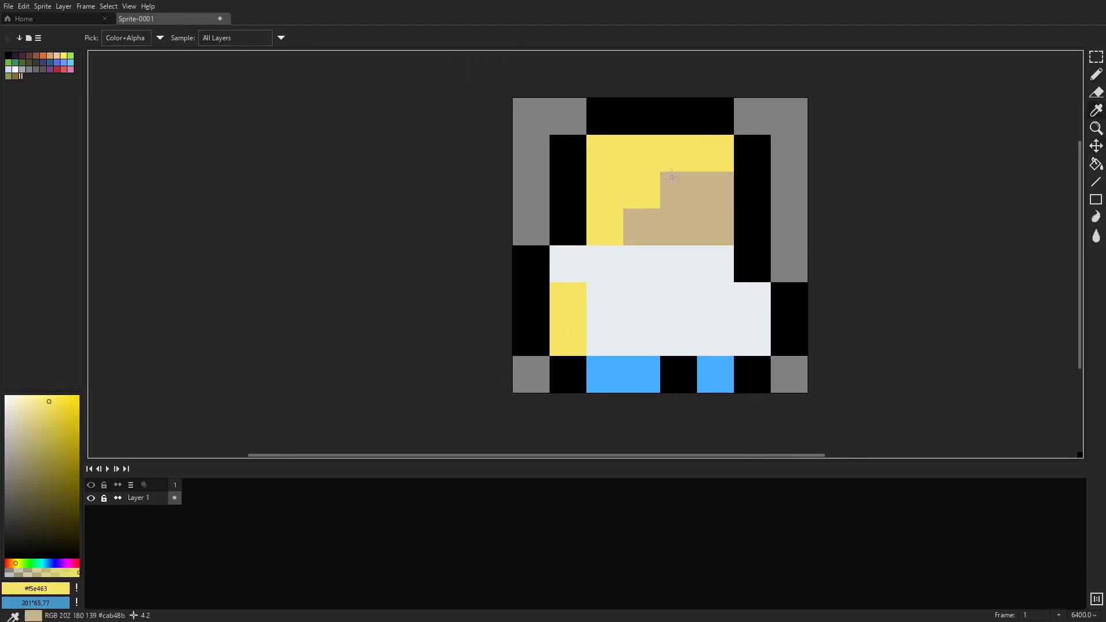
pyautogui.press('b')
pyautogui.moveTo(675, 192); pyautogui.dragTo(714, 192)
pyautogui.click(644, 218)
pyautogui.scroll(-6, 775, 186)
pyautogui.scroll(4, 758, 190)
pyautogui.scroll(1, 759, 190)
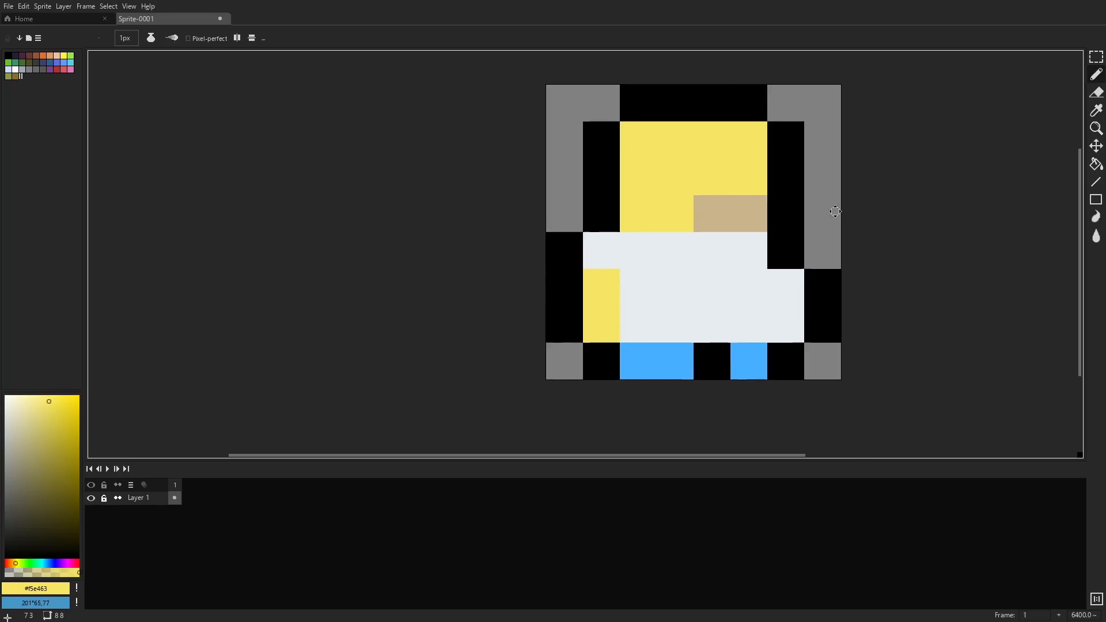
pyautogui.press('i')
pyautogui.click(600, 218)
pyautogui.press('b')
pyautogui.click(634, 173)
pyautogui.scroll(-4, 634, 173)
pyautogui.hotkey('ctrl', 'z')
pyautogui.scroll(4, 806, 190)
# Refill both legs with a more muted blue, HSV 209°, 60, 82.
pyautogui.press('i')
pyautogui.click(683, 163)
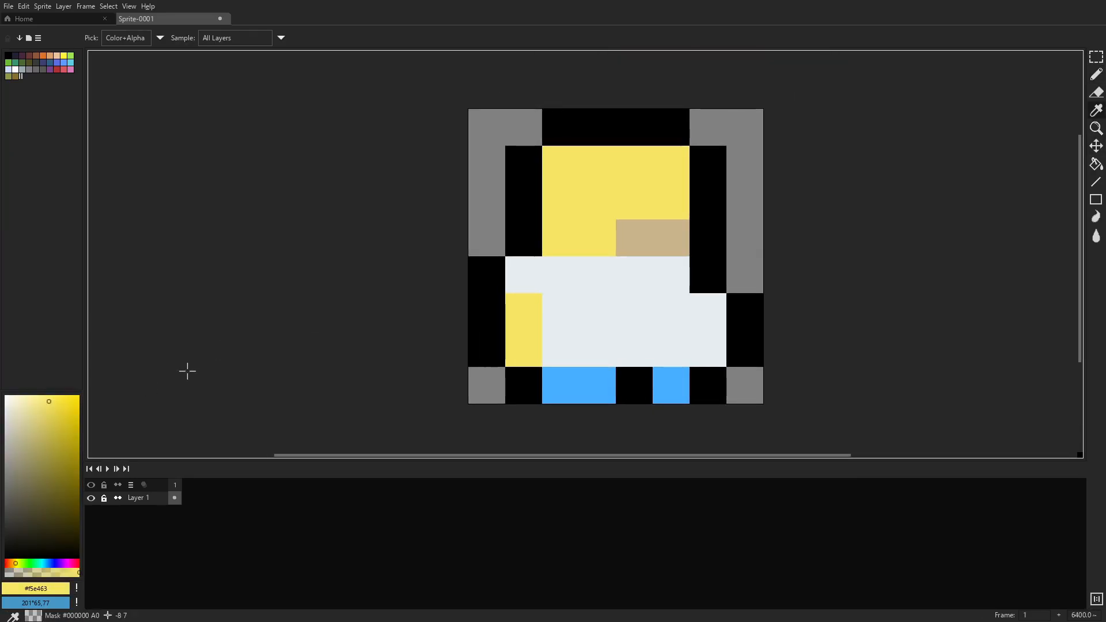
pyautogui.click(47, 563)
pyautogui.click(49, 423)
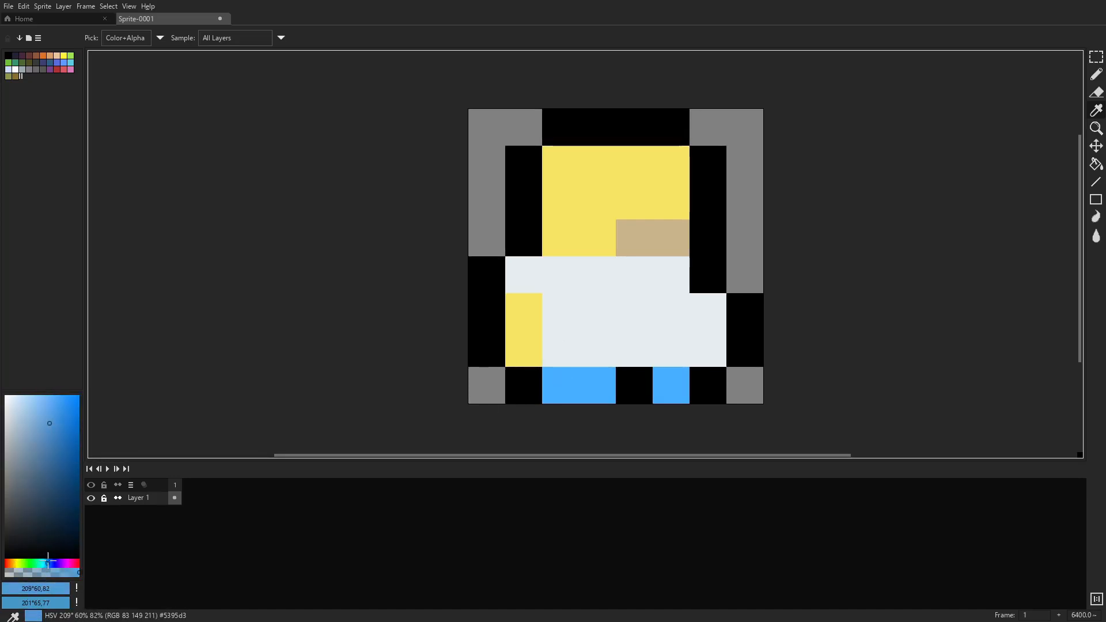
pyautogui.press('g')
pyautogui.click(578, 385)
pyautogui.click(671, 385)
pyautogui.scroll(-8, 723, 352)
pyautogui.scroll(8, 723, 352)
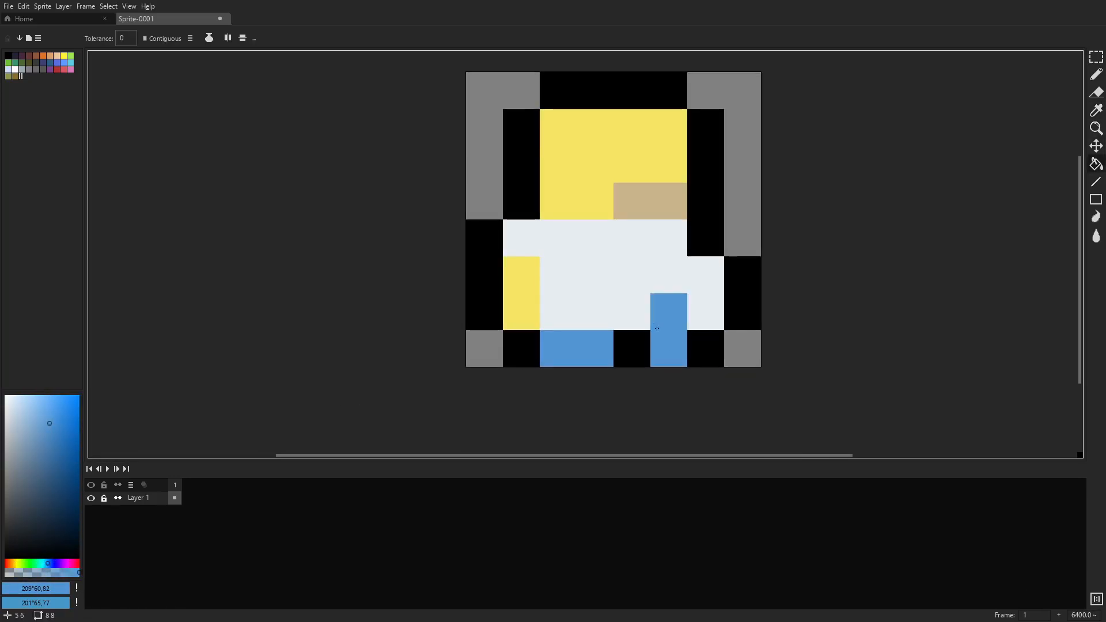
# Try an ochre shade, HSV 41°, 55, 83, on the yellow arm's upper pixel and the hair's lower-left pixel, and undo both.
pyautogui.press('i')
pyautogui.click(530, 314)
pyautogui.click(15, 563)
pyautogui.press('v')
pyautogui.press('b')
pyautogui.click(46, 423)
pyautogui.click(13, 563)
pyautogui.click(534, 309)
pyautogui.scroll(-4, 659, 307)
pyautogui.scroll(-3, 711, 298)
pyautogui.scroll(7, 662, 288)
pyautogui.click(576, 324)
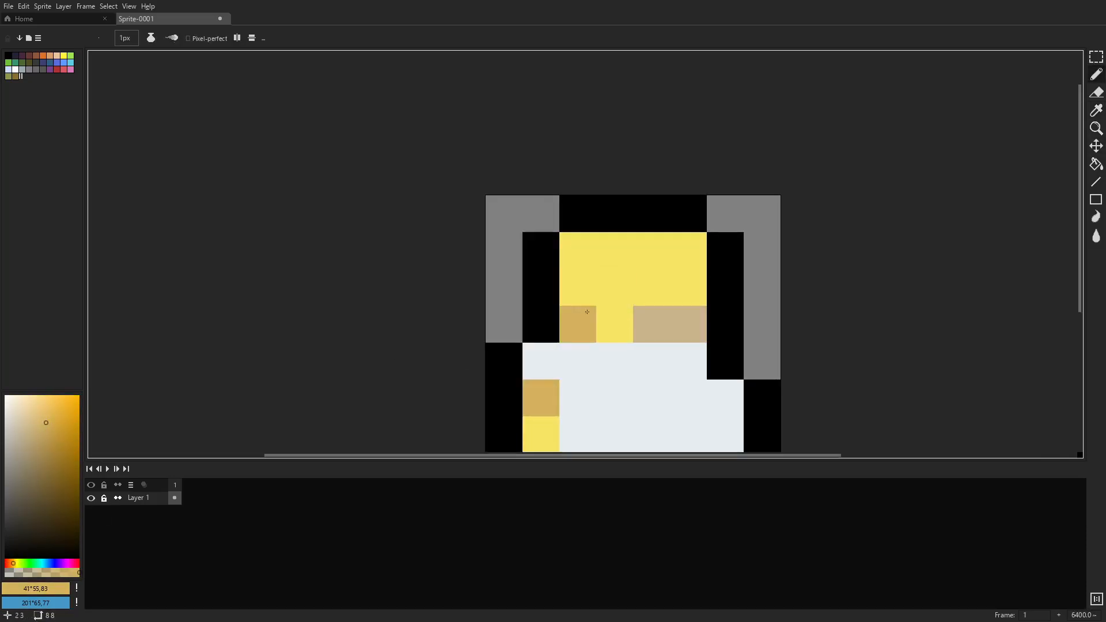
pyautogui.scroll(-9, 792, 259)
pyautogui.hotkey('ctrl', 'z')
pyautogui.hotkey('ctrl', 'z')
pyautogui.scroll(9, 769, 267)
# Mix a mustard shade from the yellow, HSV 50°, 64, 85, and paint the torso's lower-right pixel with it as a hand.
pyautogui.press('i')
pyautogui.click(683, 353)
pyautogui.click(52, 419)
pyautogui.click(15, 563)
pyautogui.press('b')
pyautogui.click(681, 330)
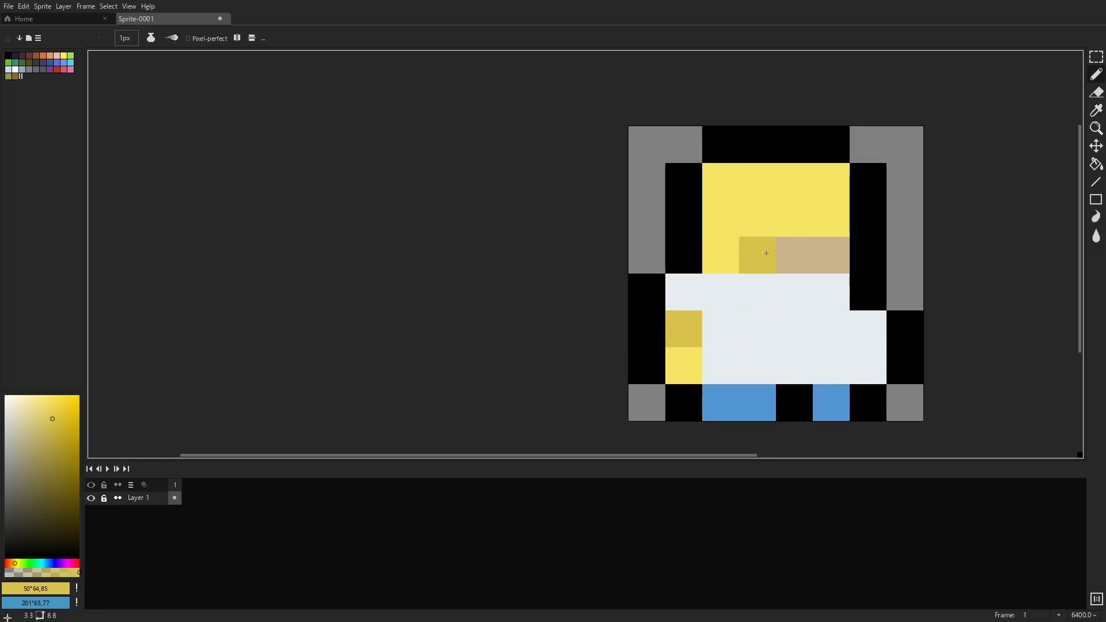
pyautogui.scroll(-9, 829, 231)
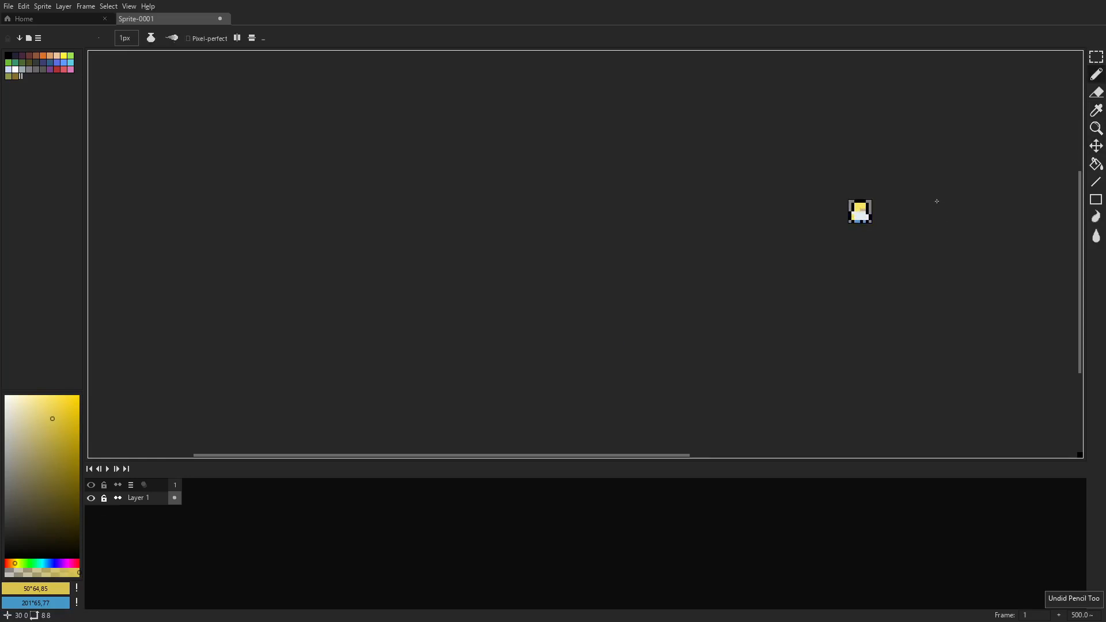
pyautogui.scroll(9, 937, 201)
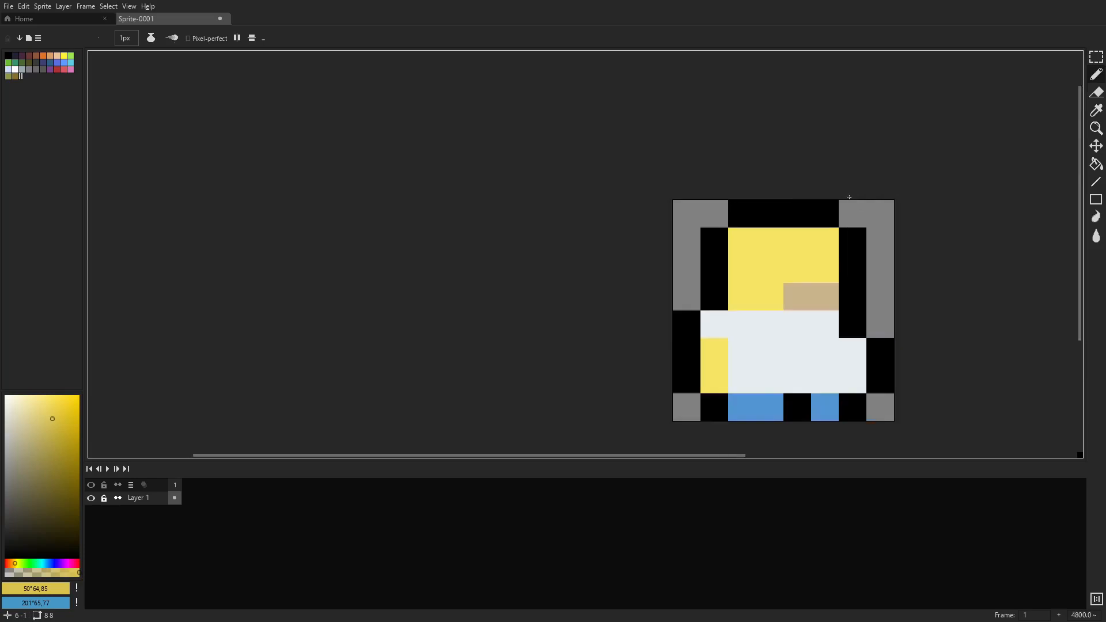
pyautogui.scroll(-7, 921, 289)
pyautogui.scroll(7, 824, 299)
pyautogui.hotkey('ctrl', 'z')
pyautogui.scroll(-6, 858, 302)
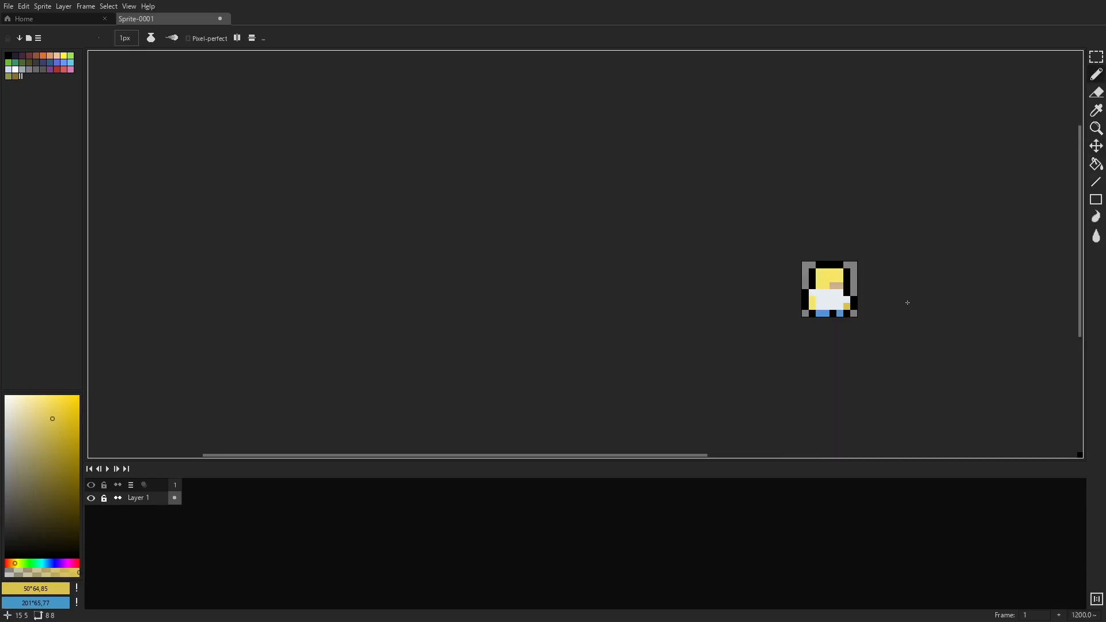
# Try painting a pixel at the right shoulder in the torso's off-white, #e6edef, and undo it.
pyautogui.scroll(6, 858, 295)
pyautogui.keyDown('alt'); pyautogui.click(774, 291); pyautogui.keyUp('alt')
pyautogui.click(792, 289)
pyautogui.scroll(-6, 860, 289)
pyautogui.scroll(6, 860, 289)
pyautogui.hotkey('ctrl', 'z')
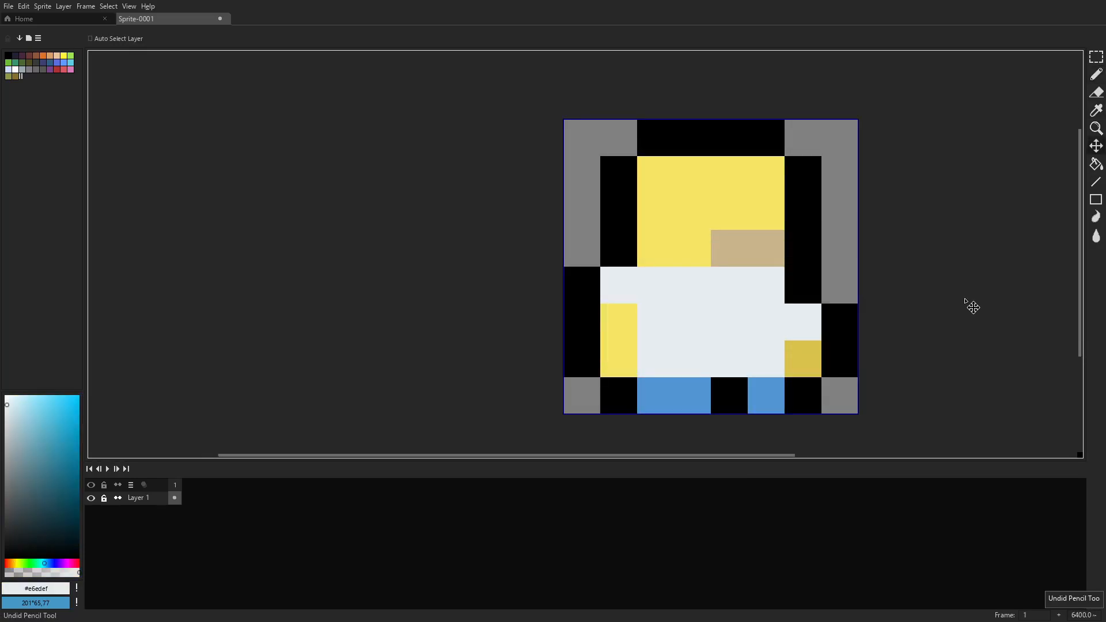
# Undo the mustard hand pixel at the torso's lower-right corner.
pyautogui.hotkey('ctrl', 'z')
pyautogui.moveTo(893, 310); pyautogui.dragTo(729, 309)
pyautogui.scroll(-4, 746, 303)
pyautogui.scroll(4, 717, 299)
# Mix a more muted yellow from the head colour, HSV 53°, 57, 89, and refill the yellow arm and the head with it.
pyautogui.keyDown('alt'); pyautogui.click(611, 268); pyautogui.keyUp('alt')
pyautogui.click(47, 413)
pyautogui.press('g')
pyautogui.click(549, 351)
pyautogui.click(607, 247)
pyautogui.scroll(-3, 812, 215)
pyautogui.scroll(2, 813, 217)
pyautogui.scroll(1, 812, 216)
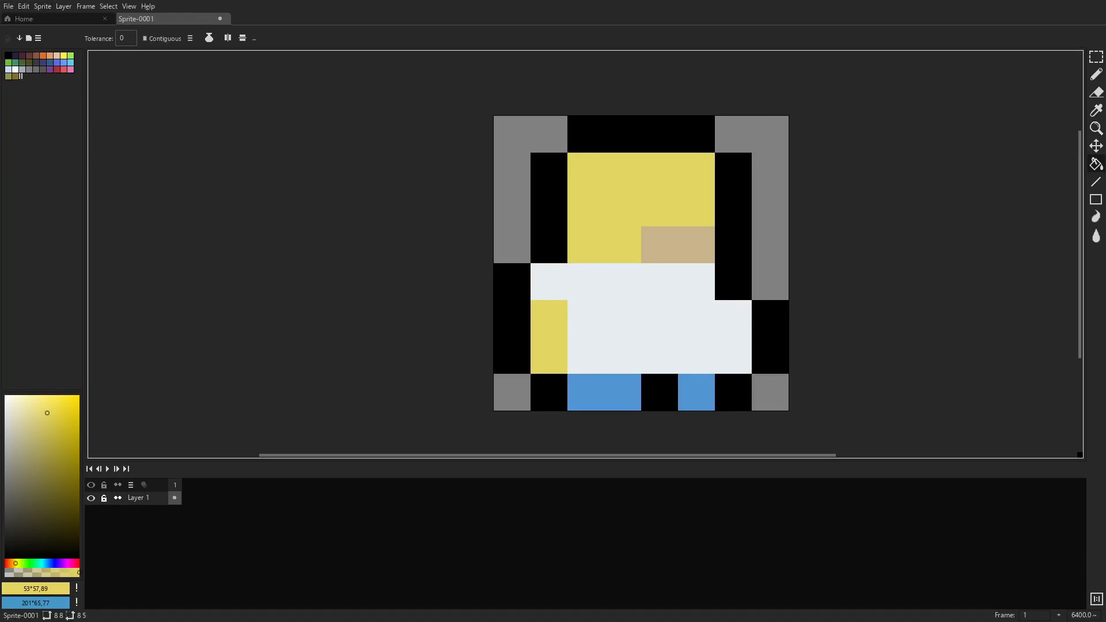
# Save the sprite as homer simpson.aseprite.
pyautogui.click(8, 5)
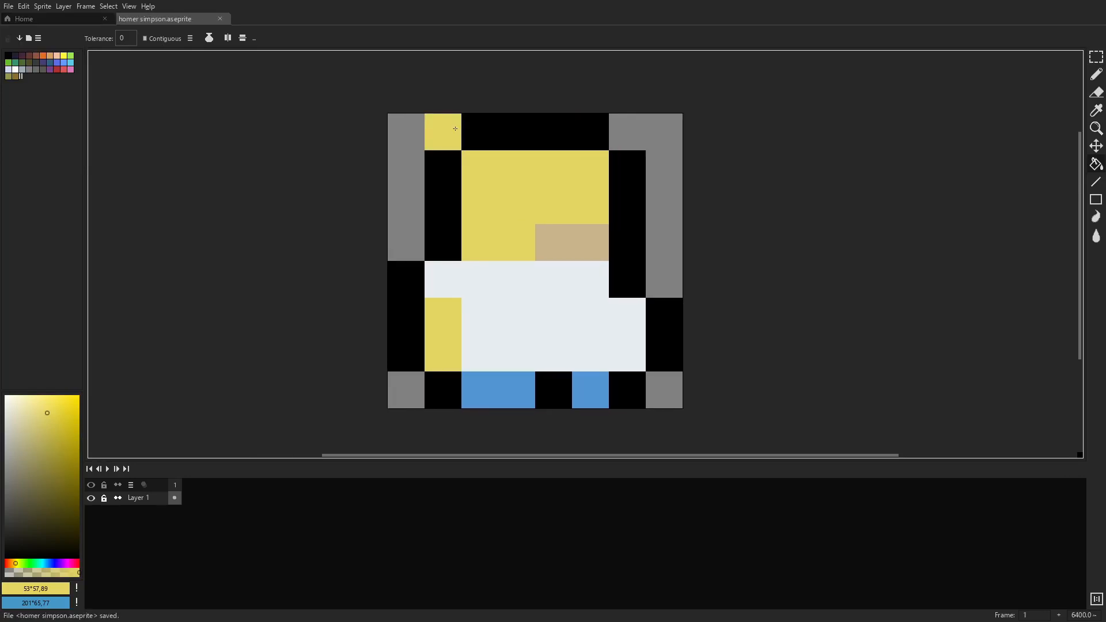